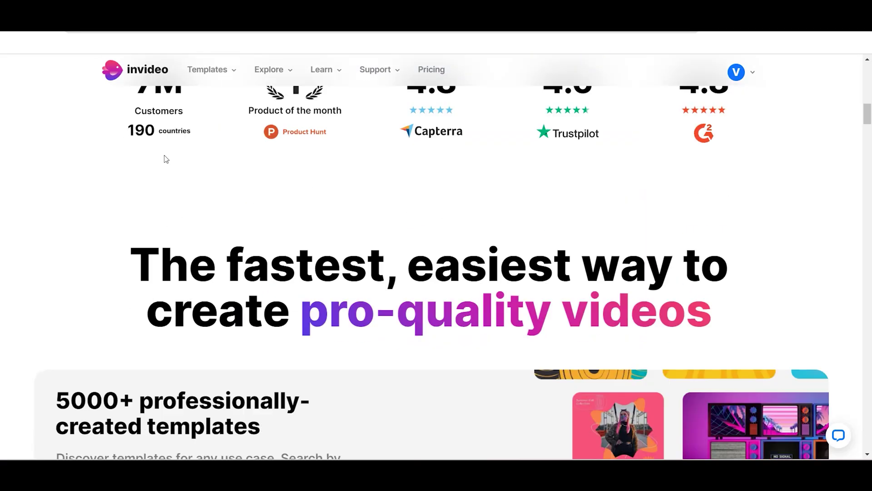
# Scroll through InVideo's homepage features down to the pre-built video templates grid.
pyautogui.scroll(3, 329, 204)
pyautogui.scroll(-15, 500, 230)
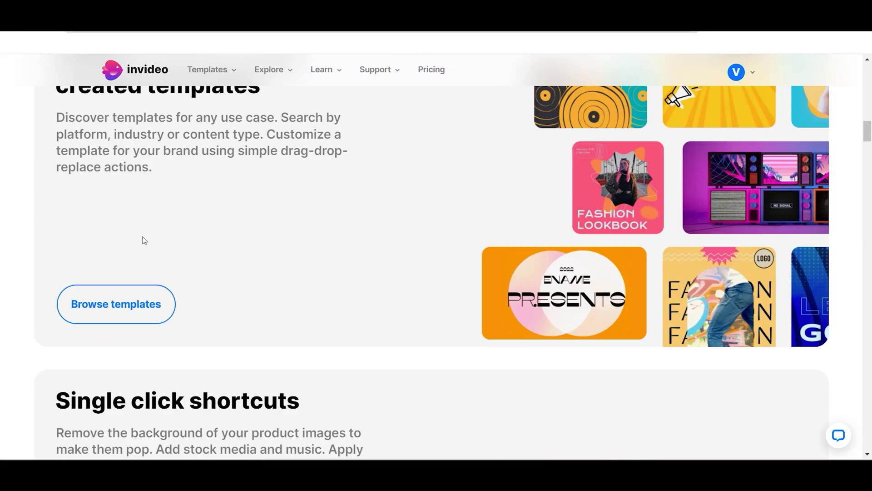
pyautogui.scroll(-12, 131, 268)
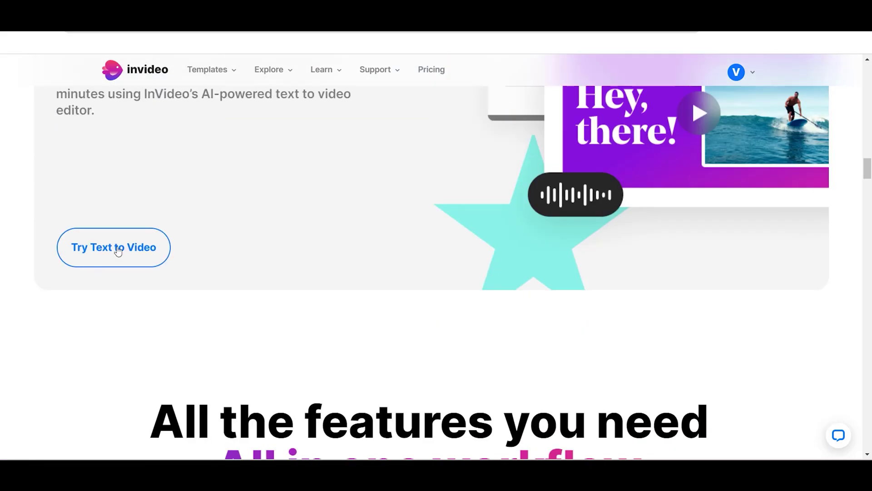
pyautogui.scroll(-13, 278, 254)
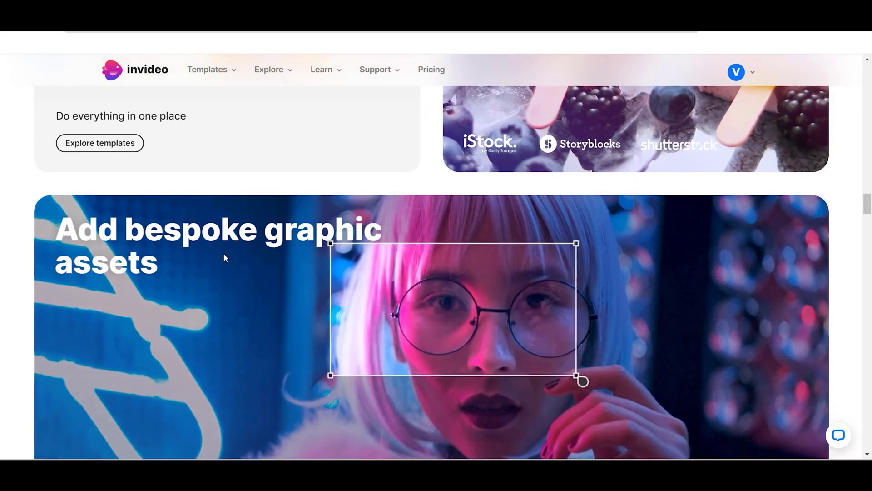
pyautogui.scroll(5, 279, 270)
pyautogui.scroll(-1, 279, 269)
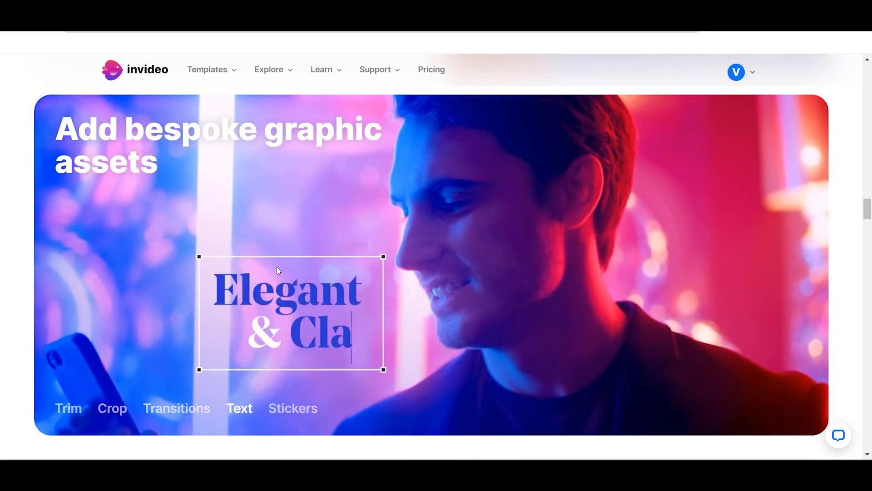
pyautogui.scroll(-2, 278, 271)
pyautogui.scroll(-19, 278, 271)
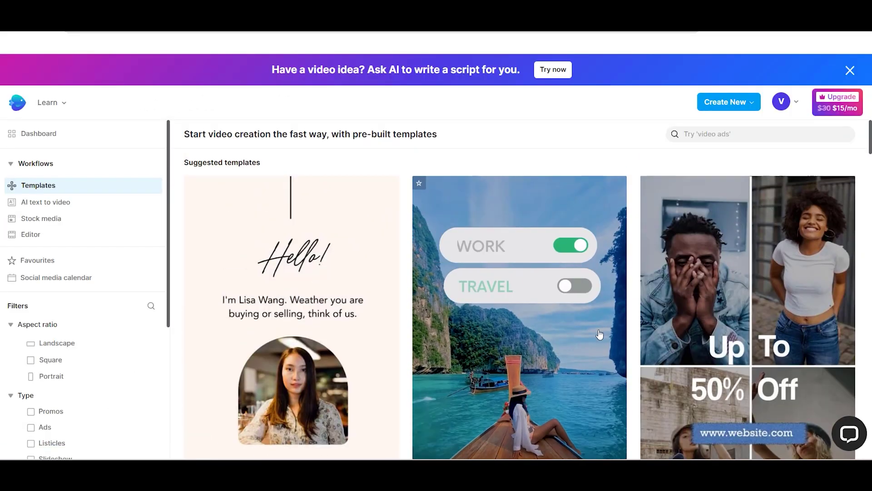
pyautogui.scroll(-2, 590, 336)
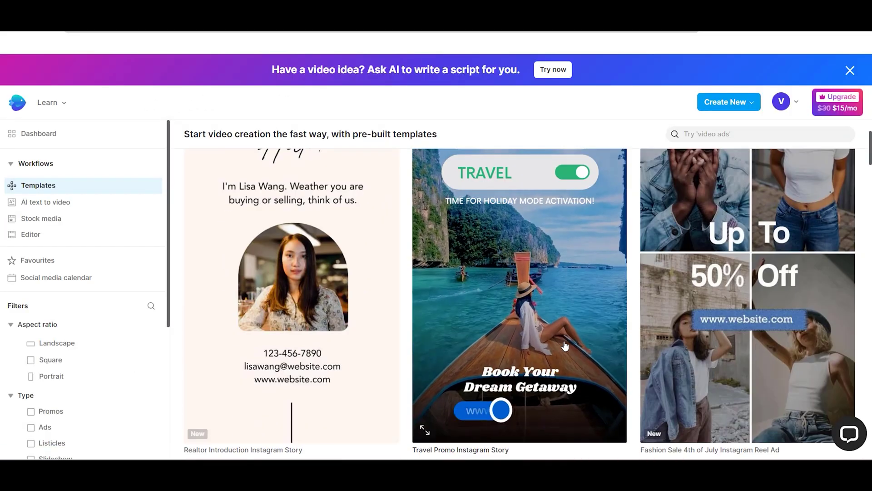
pyautogui.scroll(-3, 420, 309)
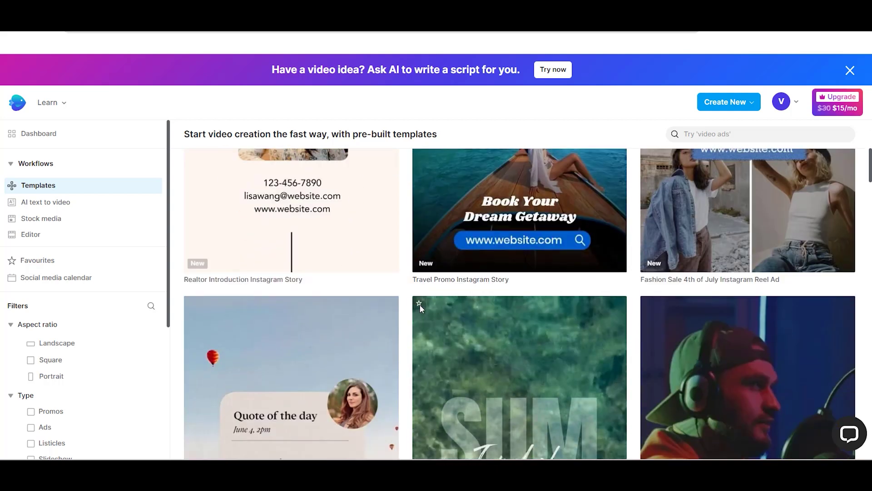
pyautogui.scroll(-10, 419, 308)
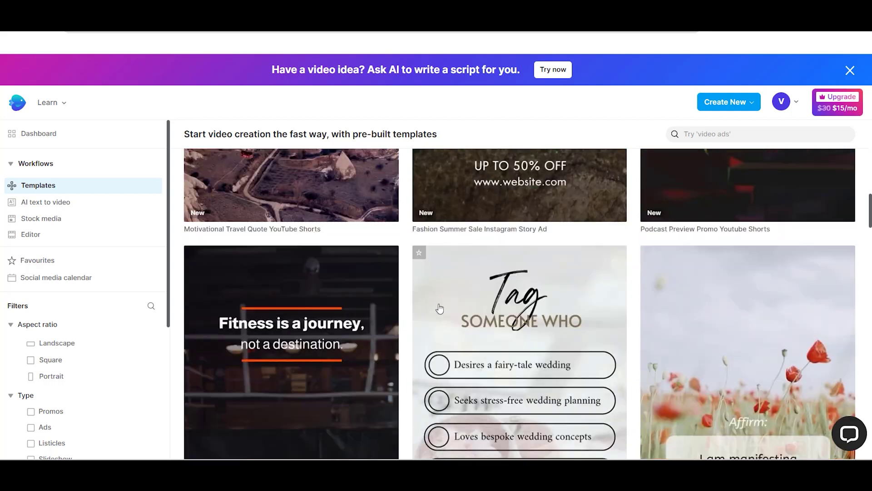
pyautogui.scroll(-10, 480, 319)
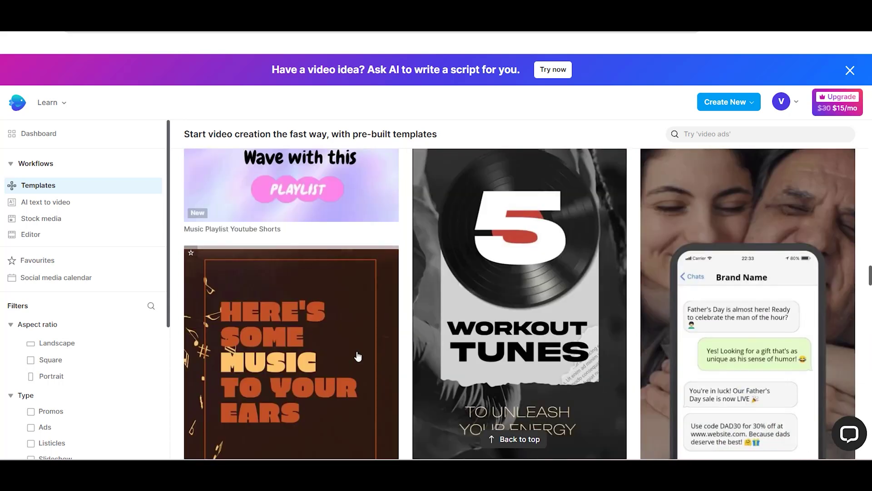
pyautogui.scroll(-15, 241, 374)
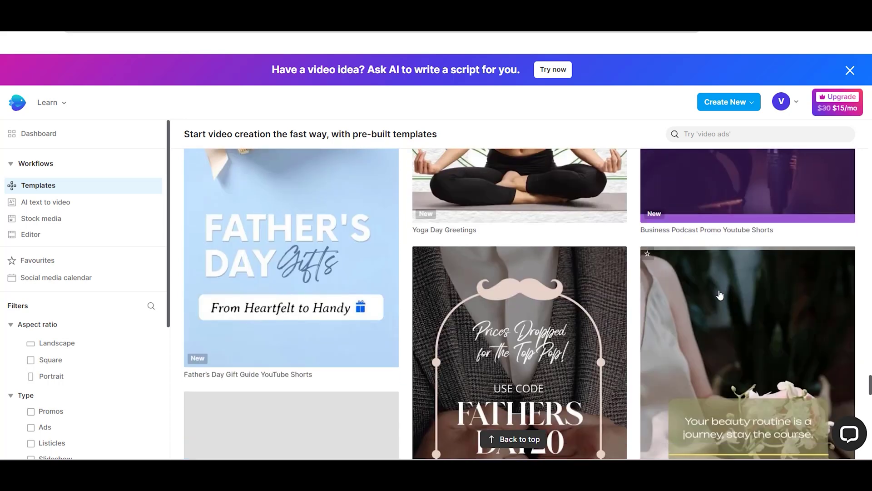
pyautogui.scroll(-5, 521, 305)
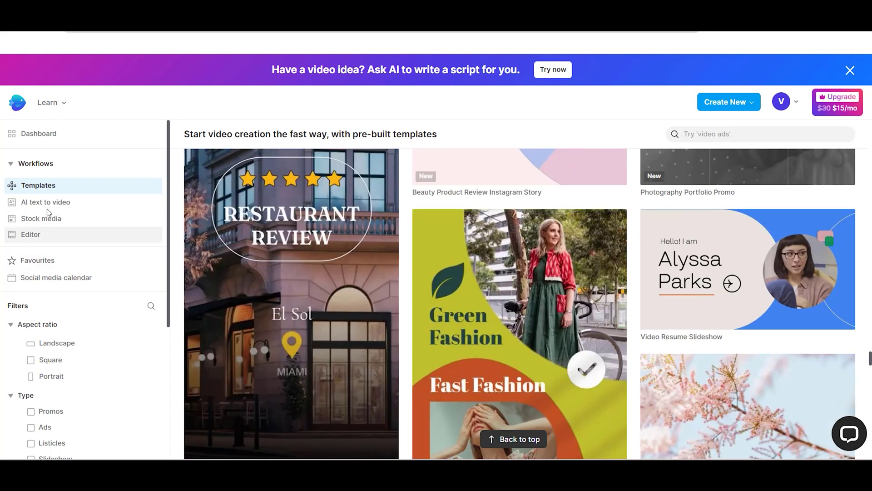
# Open the AI text to video template gallery and browse its templates.
pyautogui.click(45, 202)
pyautogui.scroll(-3, 318, 227)
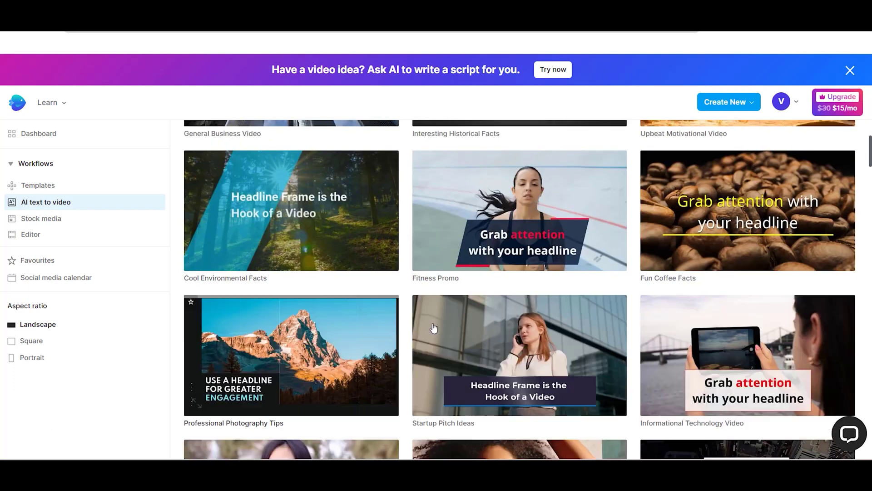
pyautogui.scroll(3, 356, 247)
pyautogui.scroll(-3, 295, 243)
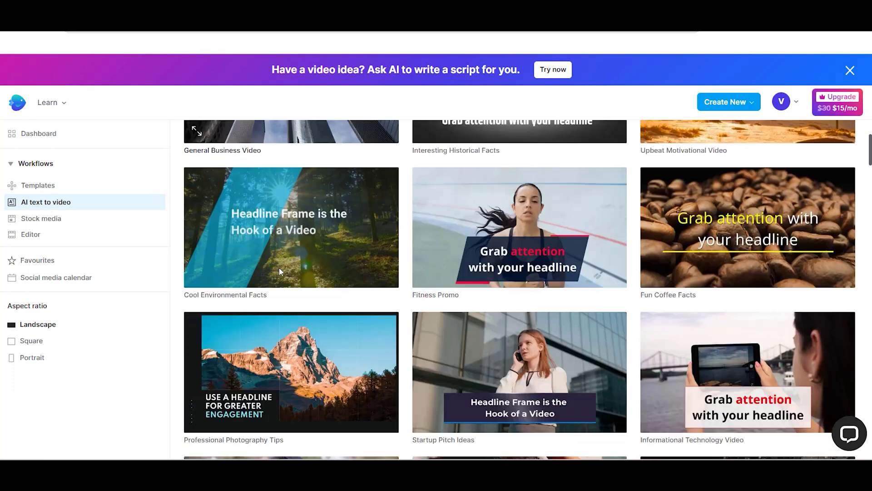
pyautogui.scroll(-5, 292, 240)
# Preview the Therapeutic Motivational Workshop template, then return and scroll the gallery.
pyautogui.click(292, 240)
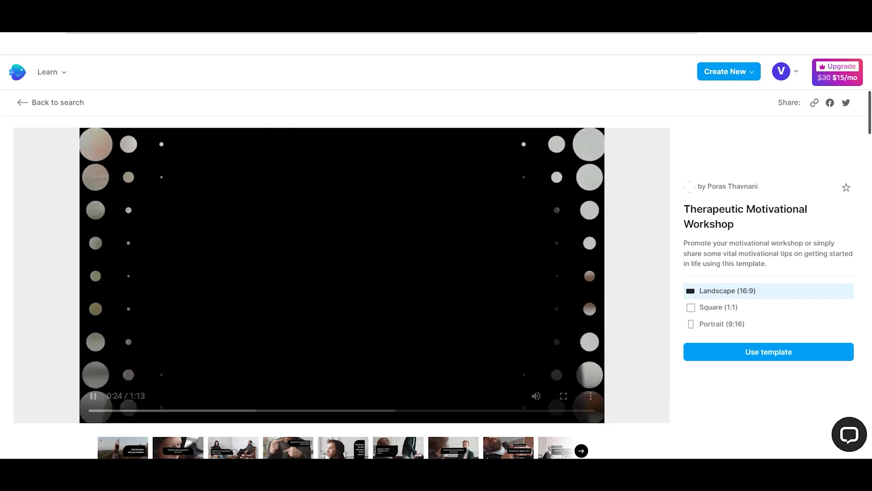
pyautogui.click(347, 454)
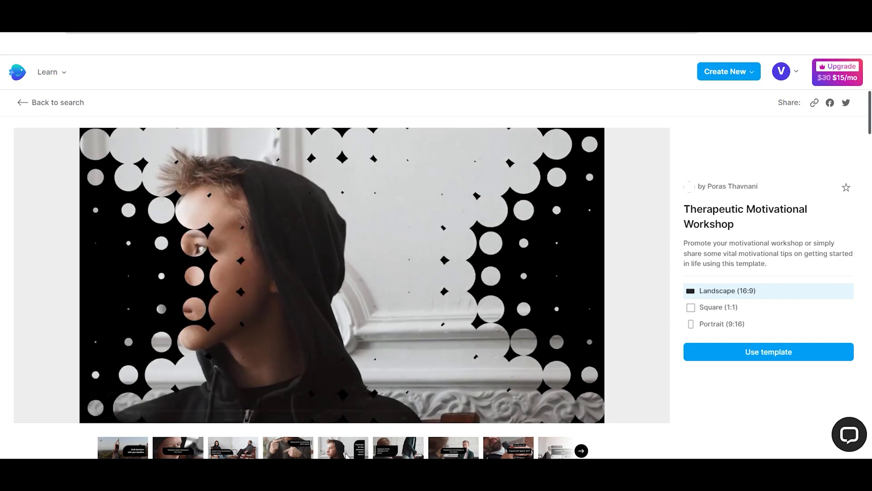
pyautogui.hotkey('alt', 'Left')
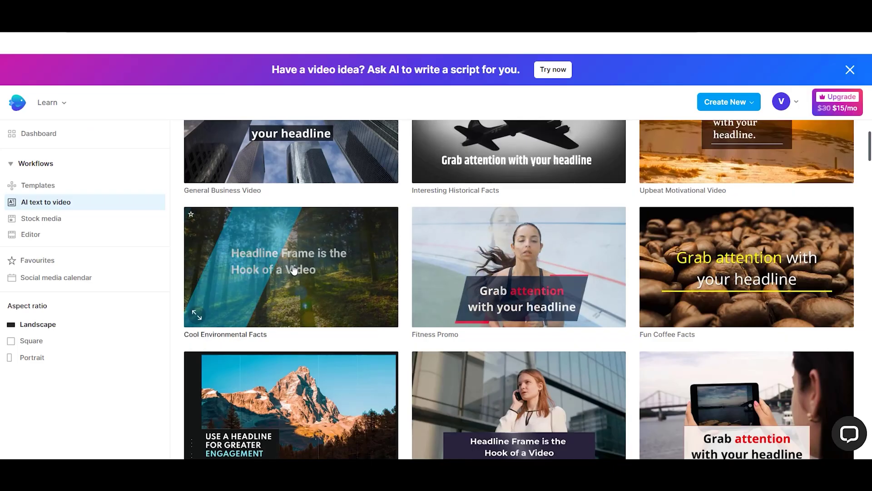
pyautogui.scroll(-4, 153, 244)
pyautogui.scroll(-1, 154, 244)
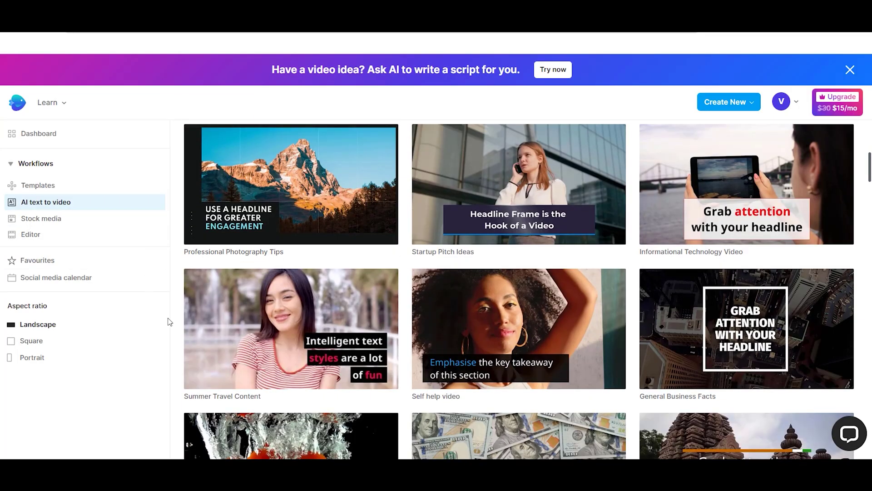
pyautogui.scroll(-9, 318, 318)
pyautogui.scroll(7, 464, 316)
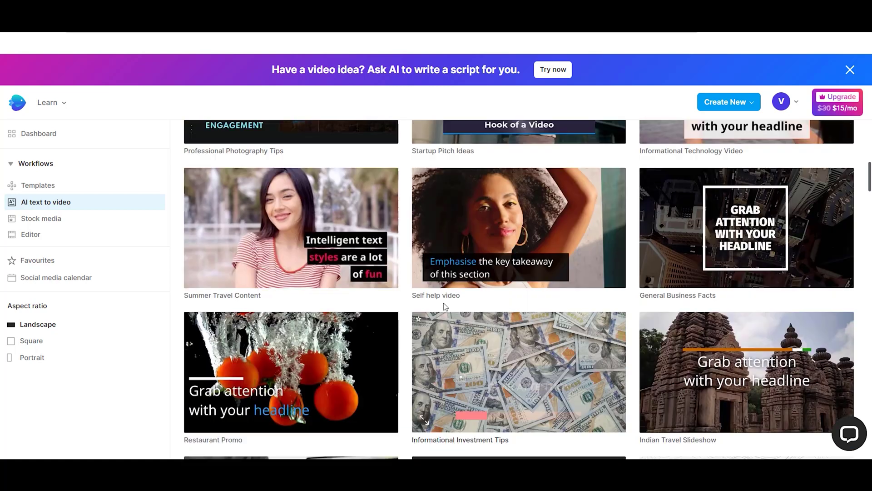
pyautogui.scroll(8, 446, 306)
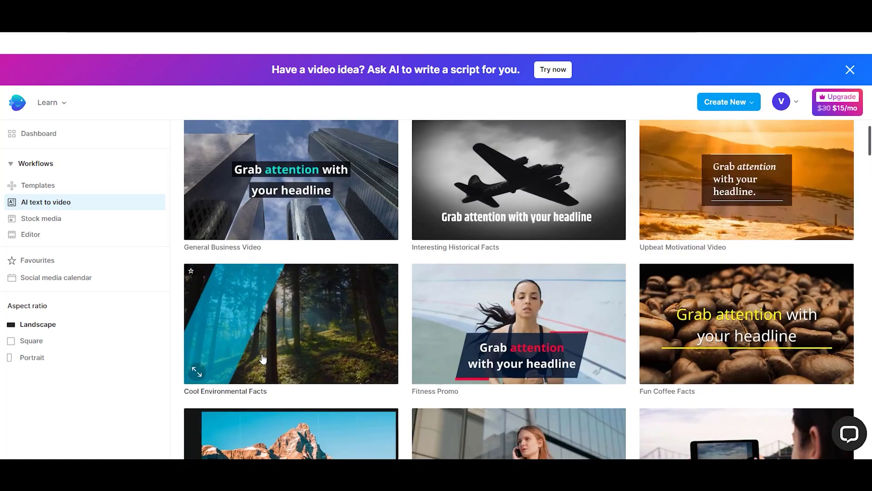
# Open the Cool Environmental Facts template to build an Amazon Rainforest script.
pyautogui.click(262, 359)
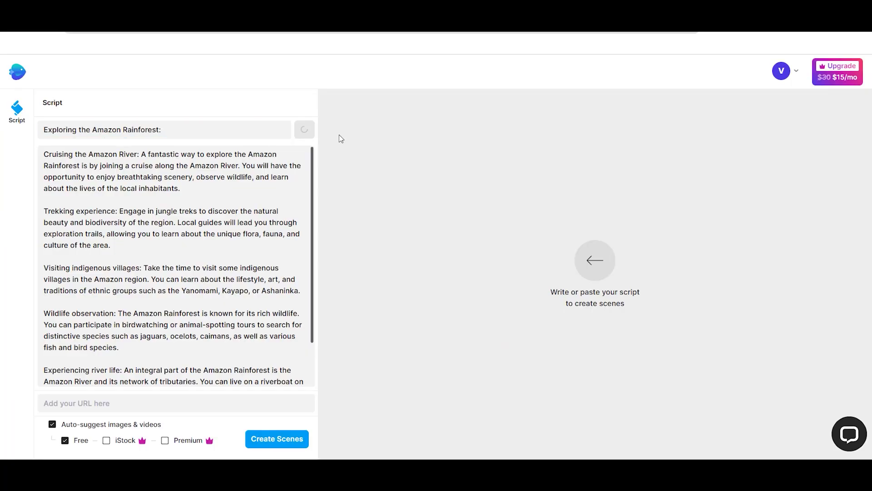
pyautogui.scroll(-1, 247, 259)
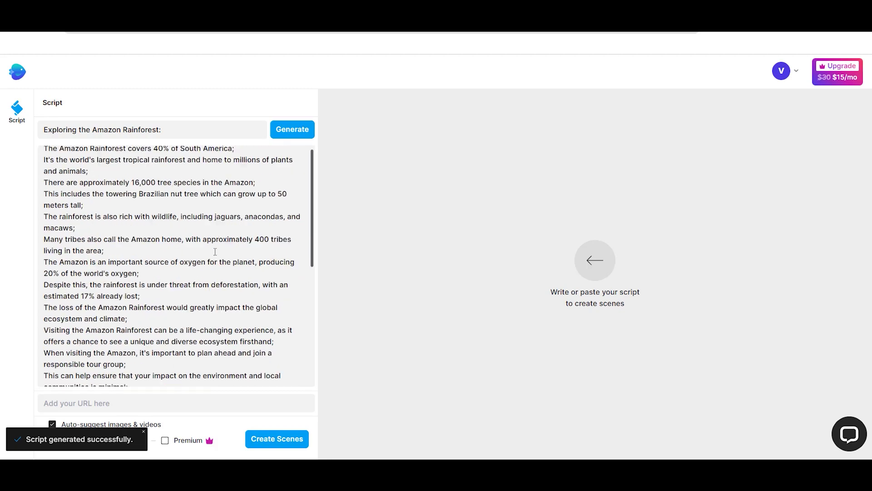
# Turn the Amazon Rainforest script into scenes and bring up scene #10.
pyautogui.click(294, 447)
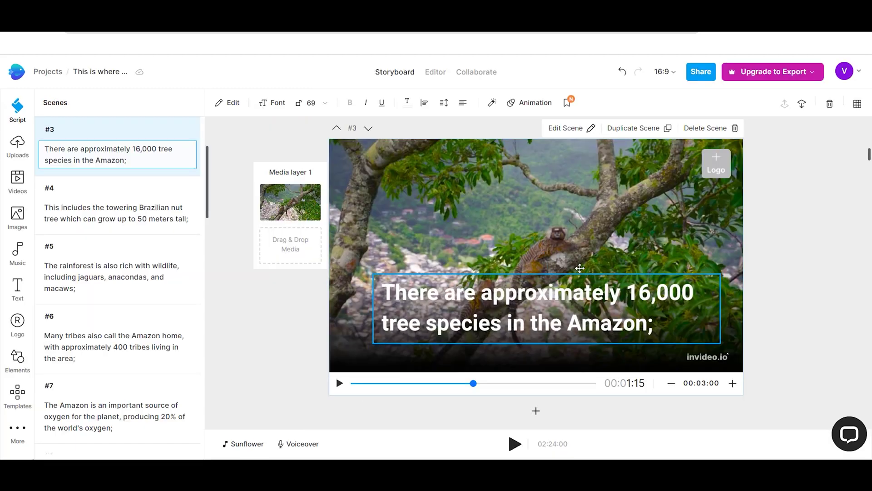
pyautogui.click(68, 209)
pyautogui.scroll(3, 113, 295)
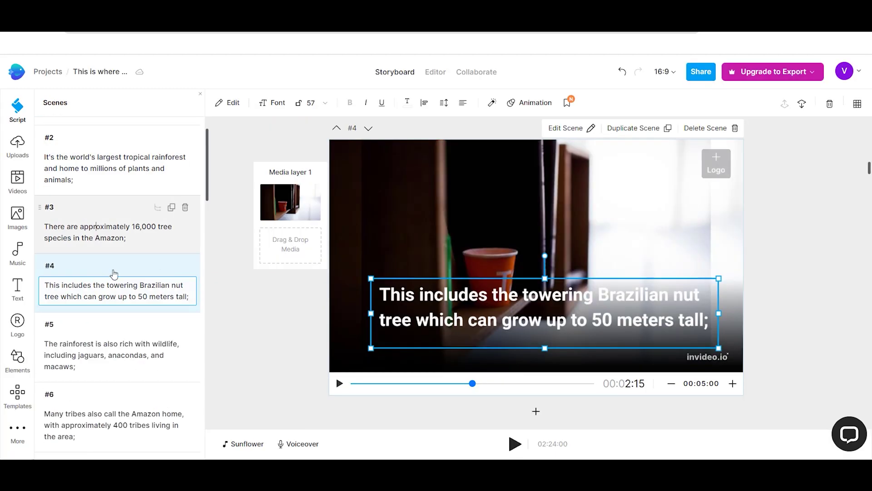
pyautogui.click(113, 275)
pyautogui.click(108, 342)
# Set scene #10's caption to AcmeFont Regular at font size 32.
pyautogui.scroll(-6, 108, 341)
pyautogui.click(91, 345)
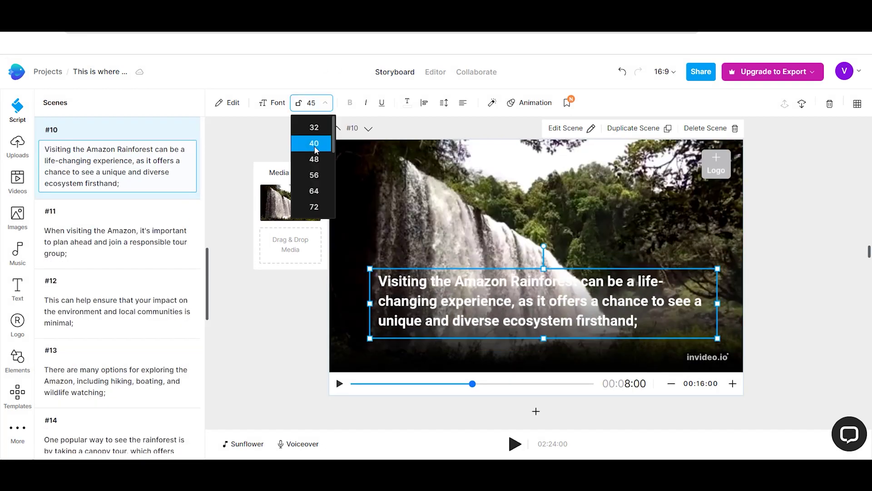
pyautogui.click(315, 144)
pyautogui.click(320, 128)
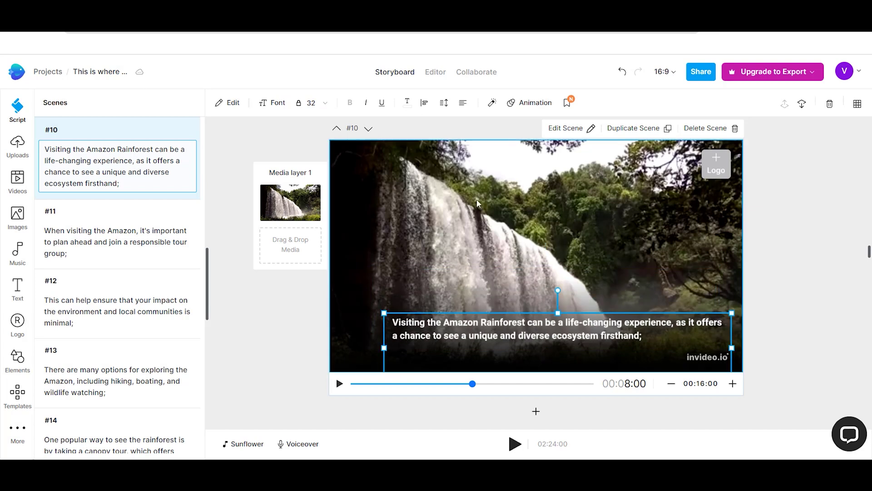
pyautogui.click(269, 104)
pyautogui.scroll(-3, 108, 262)
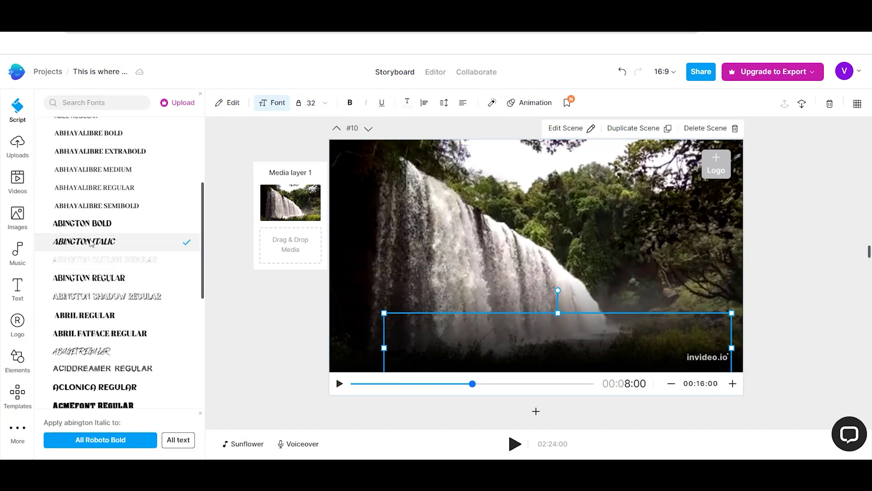
pyautogui.scroll(-2, 96, 327)
pyautogui.click(100, 291)
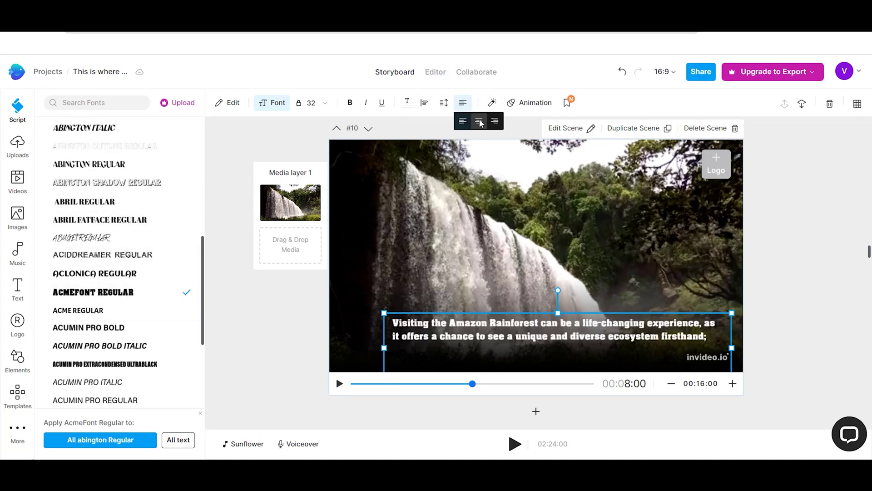
pyautogui.click(526, 266)
pyautogui.scroll(-3, 107, 337)
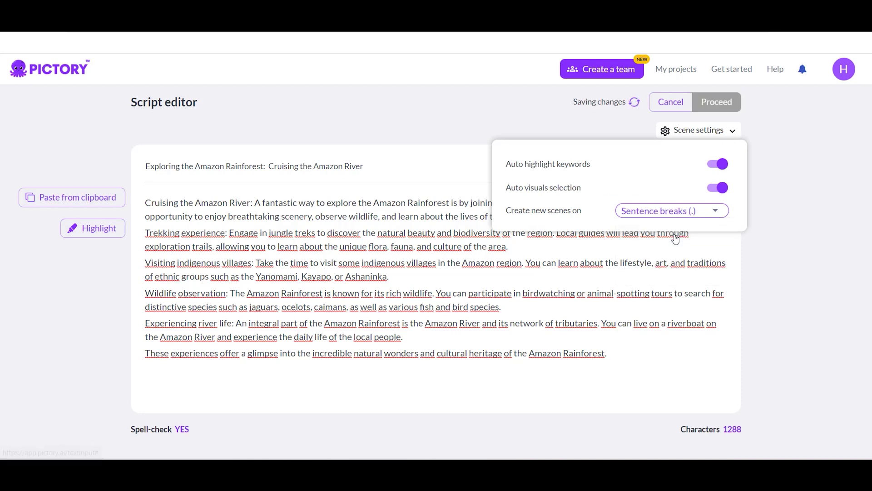
# Review the scene-break settings for the Amazon River script, then proceed to template selection.
pyautogui.click(395, 190)
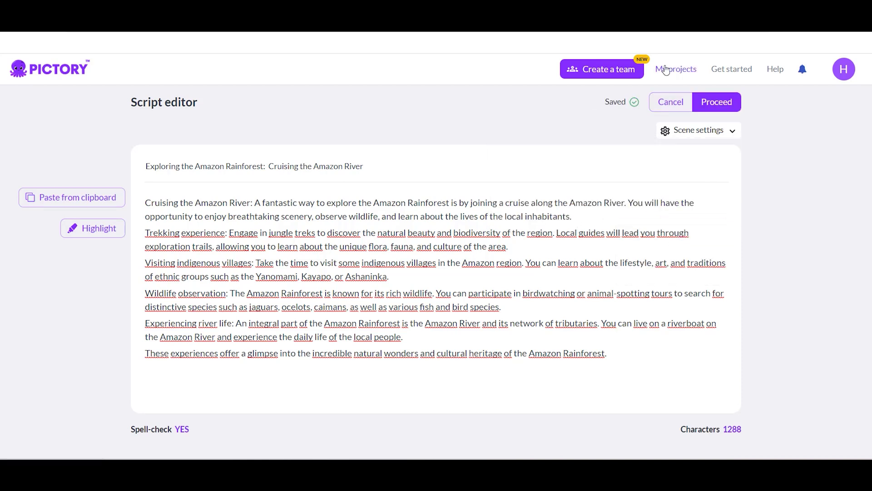
pyautogui.click(717, 129)
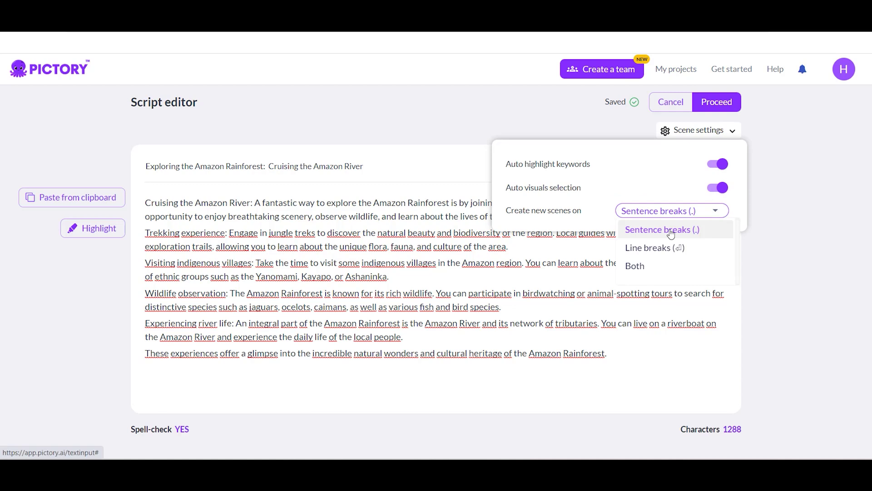
pyautogui.click(783, 162)
pyautogui.click(731, 113)
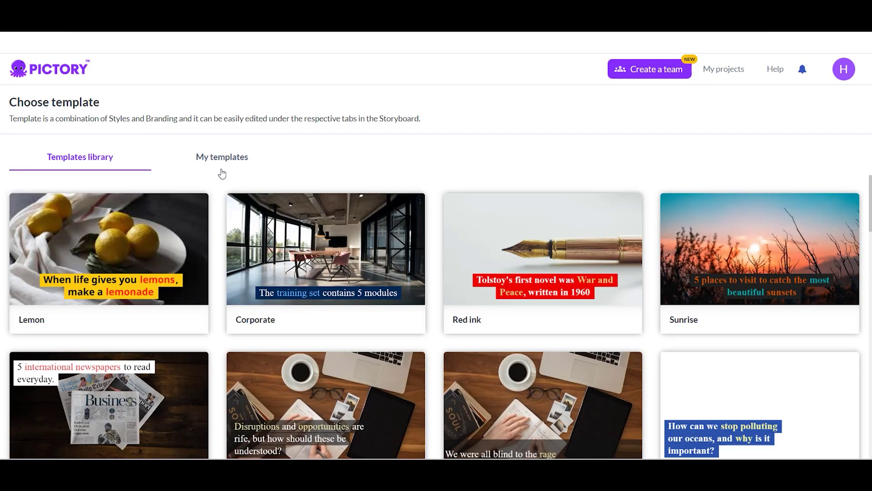
pyautogui.click(220, 169)
pyautogui.click(100, 172)
pyautogui.scroll(-15, 288, 275)
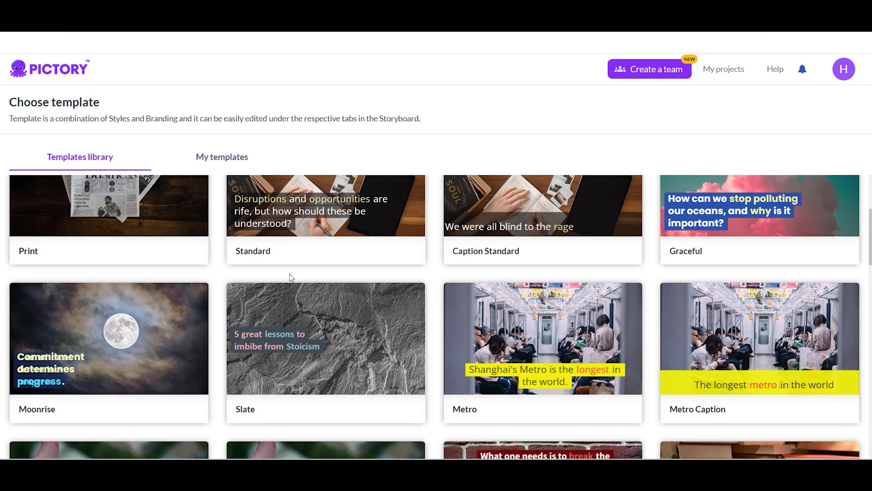
pyautogui.scroll(-6, 288, 274)
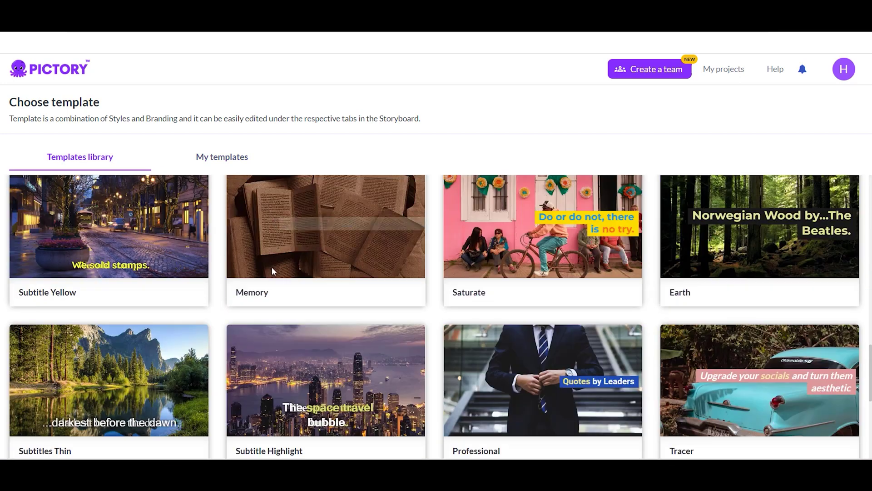
pyautogui.scroll(1, 136, 265)
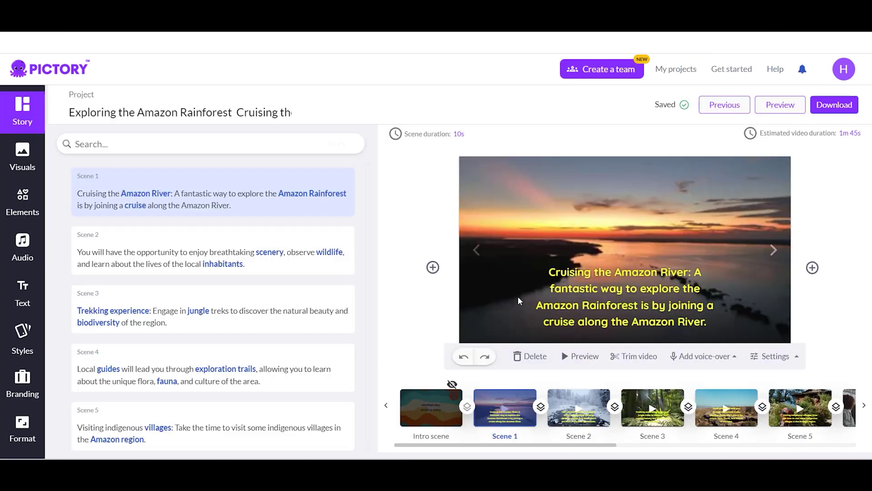
# Preview scenes 2, 3 and 4, then shrink scene 1's caption to size 20.
pyautogui.click(579, 408)
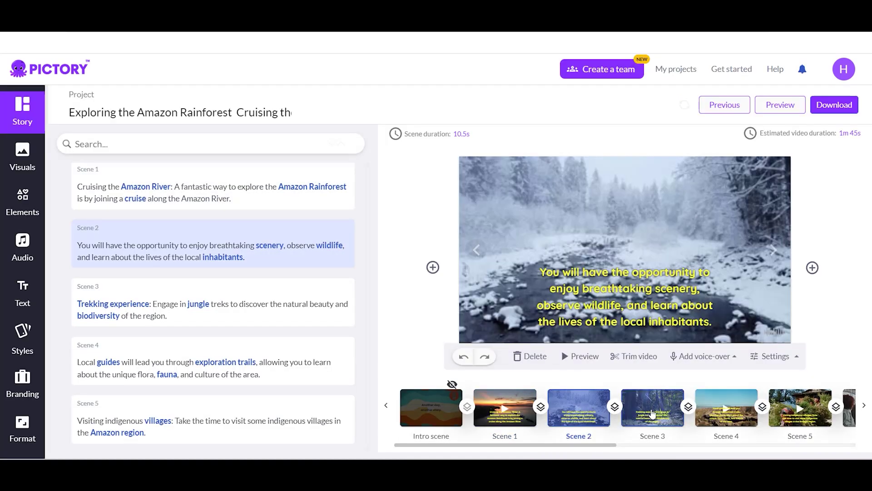
pyautogui.click(653, 412)
pyautogui.click(723, 407)
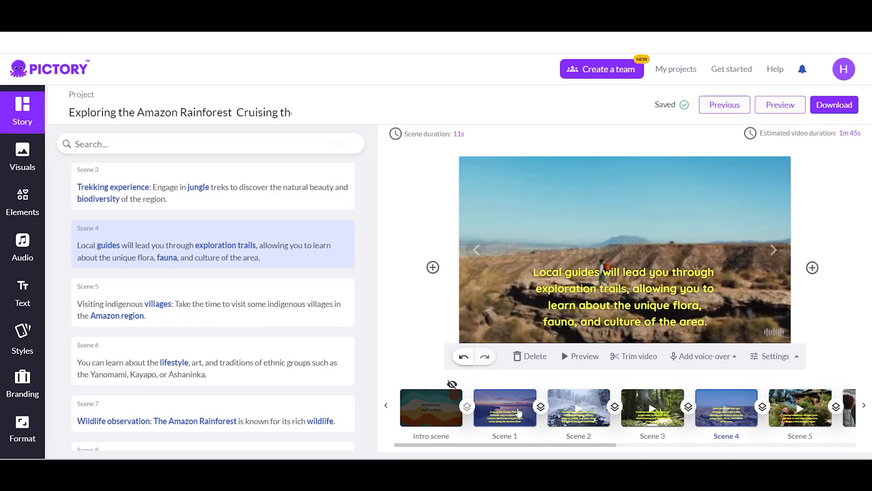
pyautogui.click(520, 412)
pyautogui.click(568, 293)
pyautogui.click(490, 137)
pyautogui.click(491, 187)
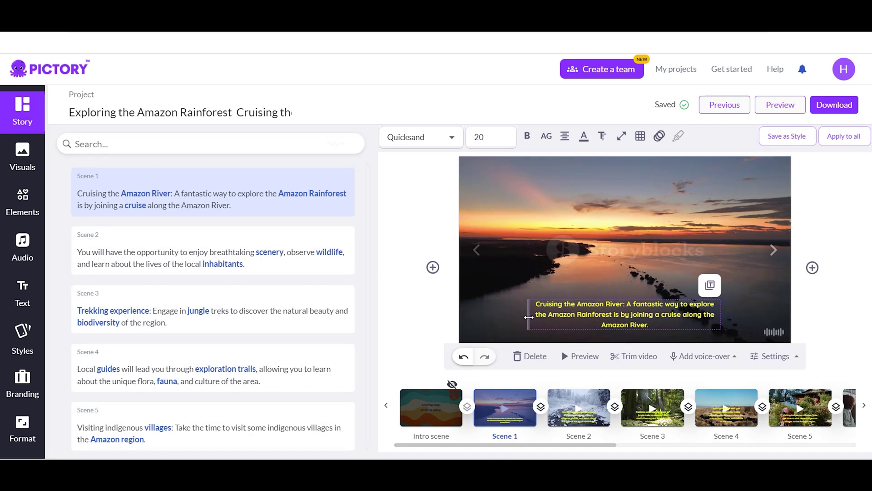
# Set scene 2's caption to size 20 and apply that caption style to every scene.
pyautogui.moveTo(639, 318); pyautogui.dragTo(645, 320)
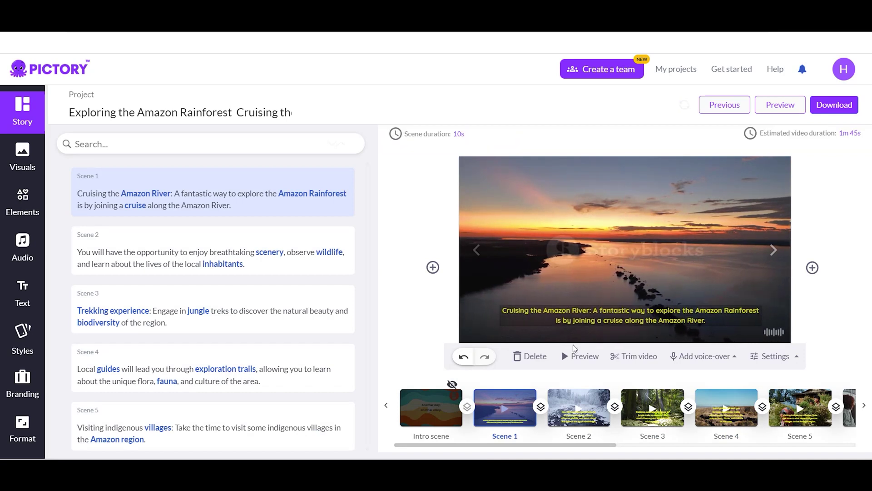
pyautogui.click(577, 422)
pyautogui.click(612, 280)
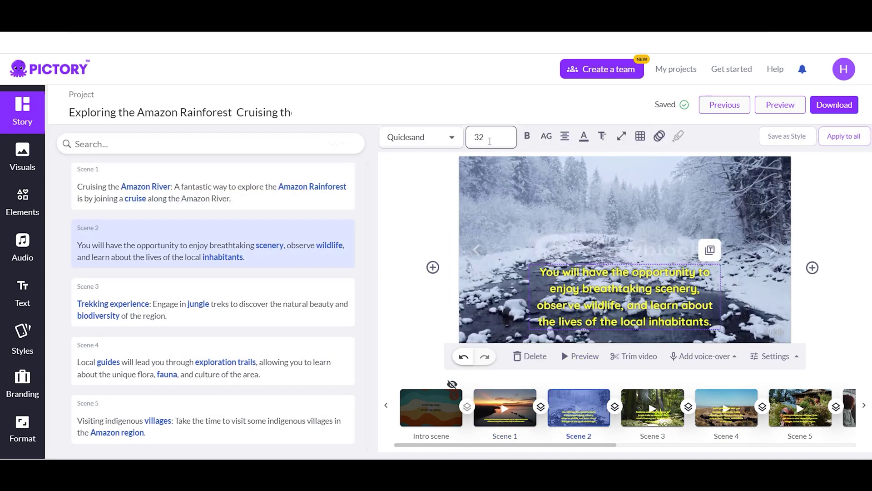
pyautogui.click(491, 137)
pyautogui.click(481, 277)
pyautogui.click(833, 144)
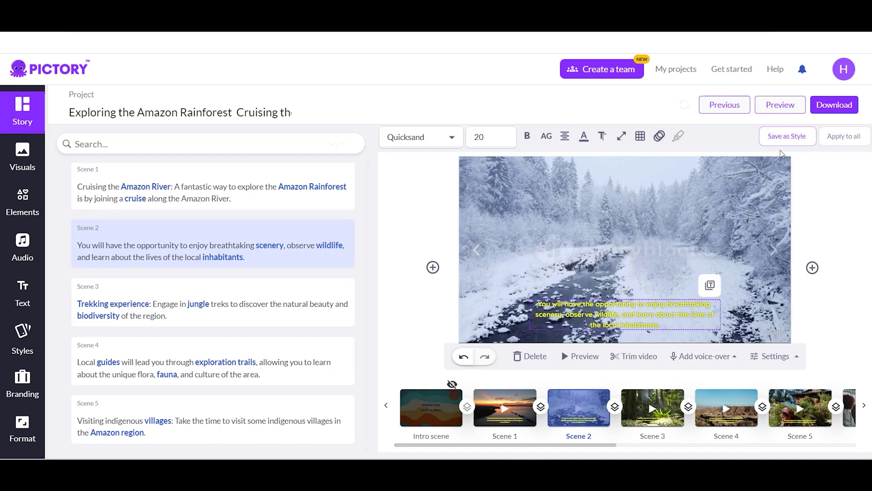
# Widen scene 3's caption box and change its font to Averia Libre.
pyautogui.click(660, 420)
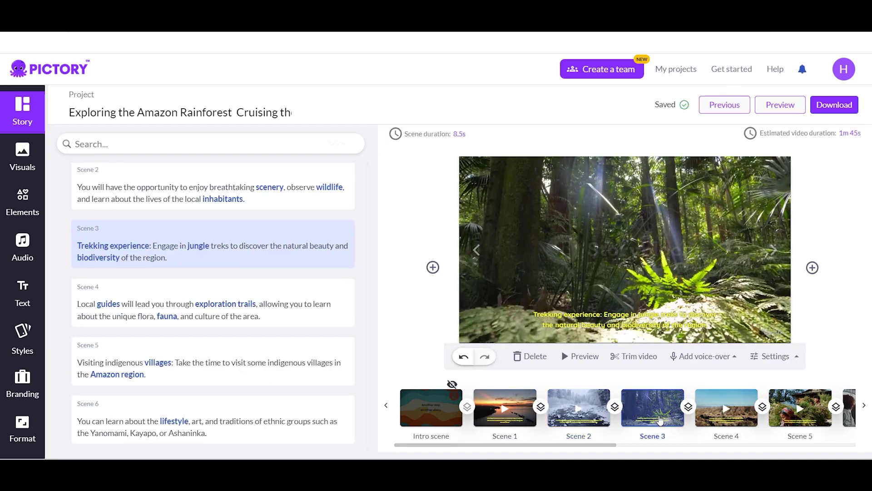
pyautogui.click(532, 321)
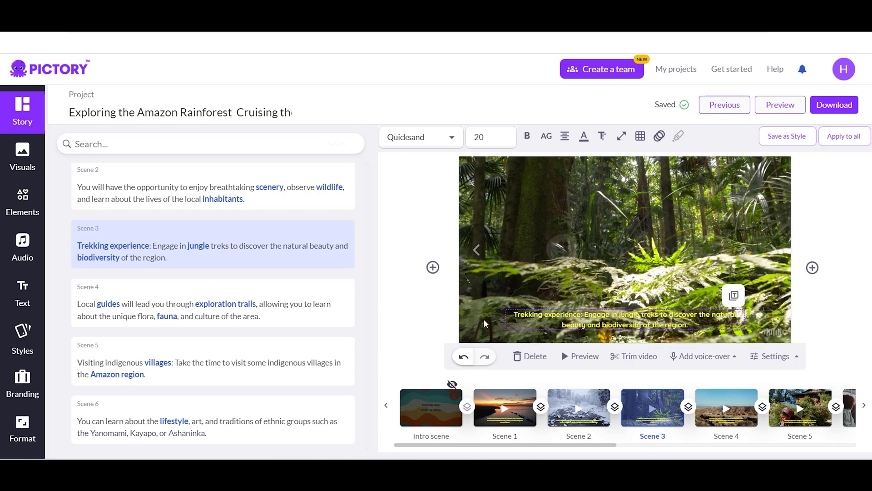
pyautogui.moveTo(531, 320); pyautogui.dragTo(508, 321)
pyautogui.click(627, 256)
pyautogui.click(631, 318)
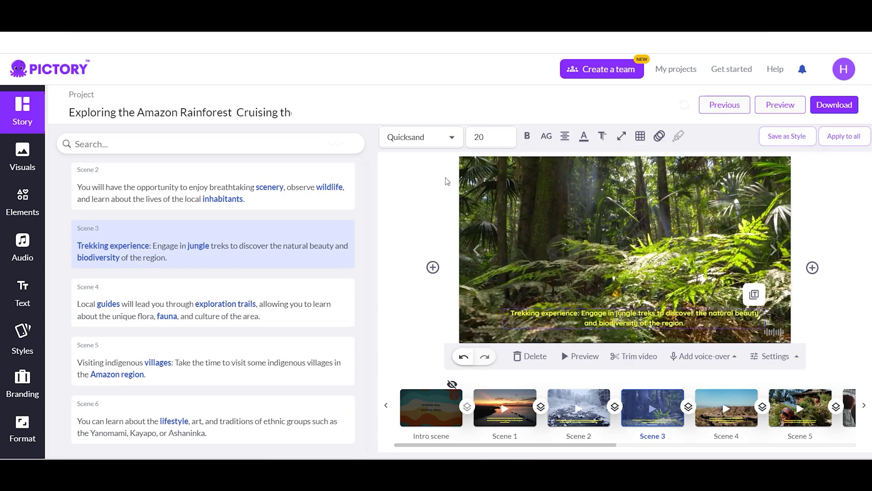
pyautogui.click(421, 137)
pyautogui.click(408, 179)
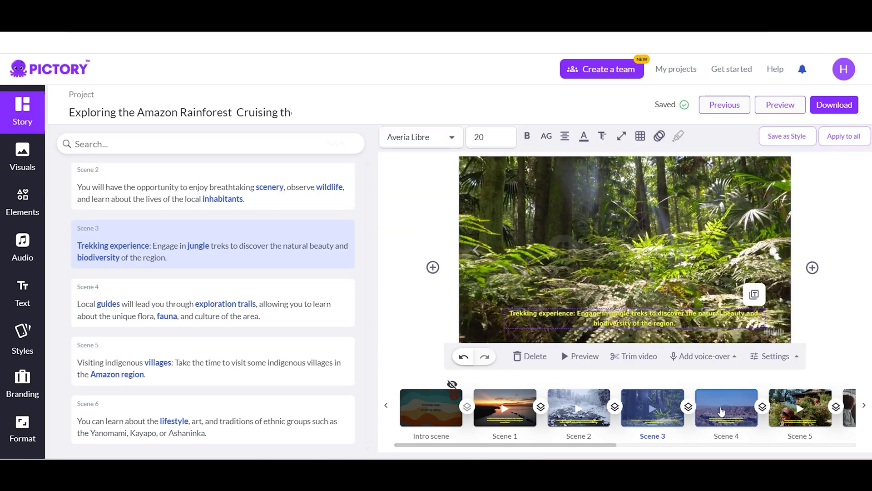
# Widen scene 4's caption onto two lines and open the Visuals library.
pyautogui.click(733, 411)
pyautogui.click(618, 318)
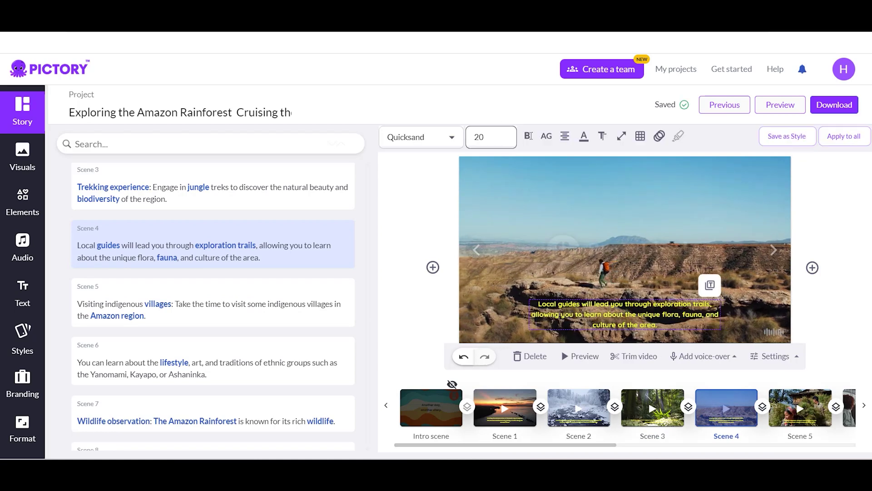
pyautogui.moveTo(720, 314); pyautogui.dragTo(742, 314)
pyautogui.click(196, 238)
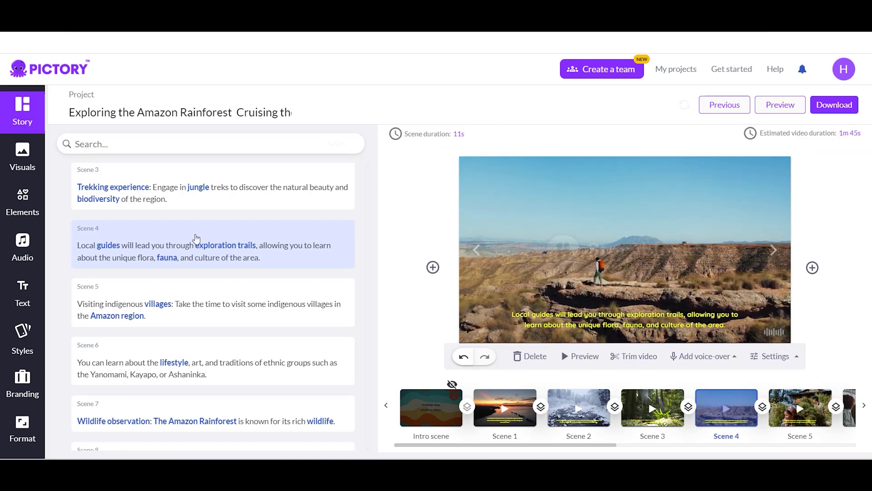
pyautogui.click(21, 149)
# Search visuals for 'exploration trails' and play the full 1:44 video preview.
pyautogui.click(136, 222)
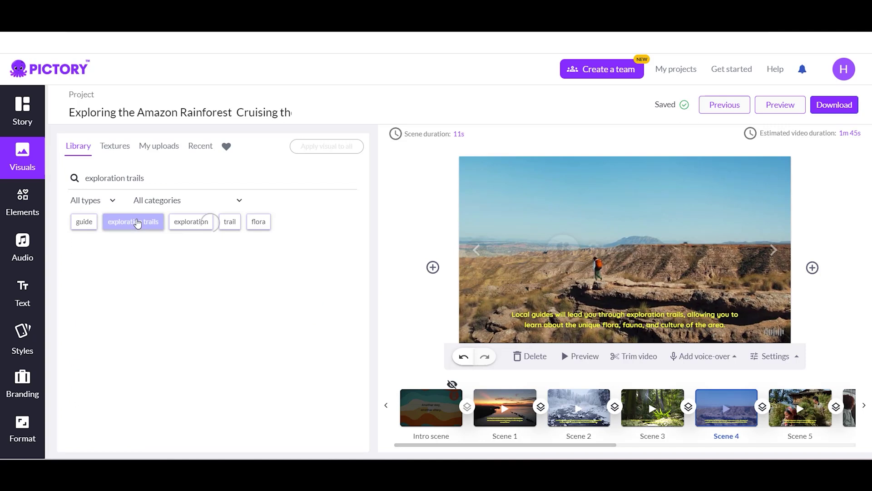
pyautogui.click(780, 104)
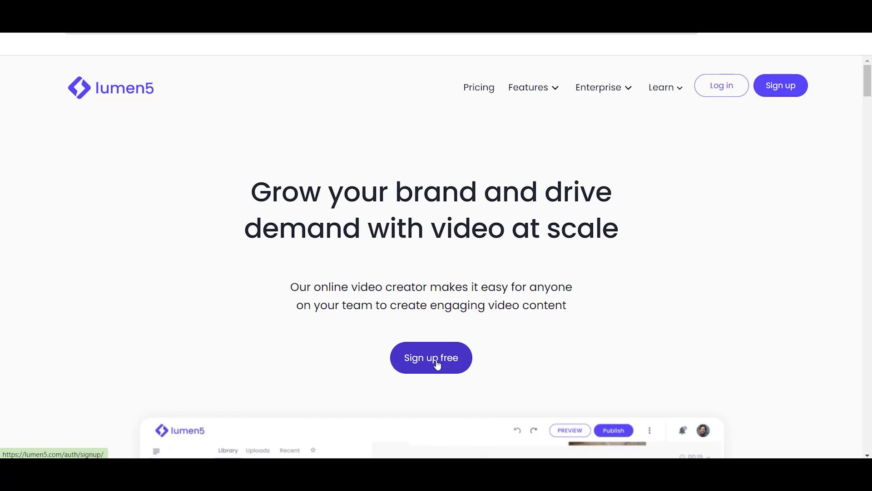
# Scroll Lumen5's homepage past the demo, templates, stock media and examples to the Siemens testimonial.
pyautogui.scroll(-6, 437, 364)
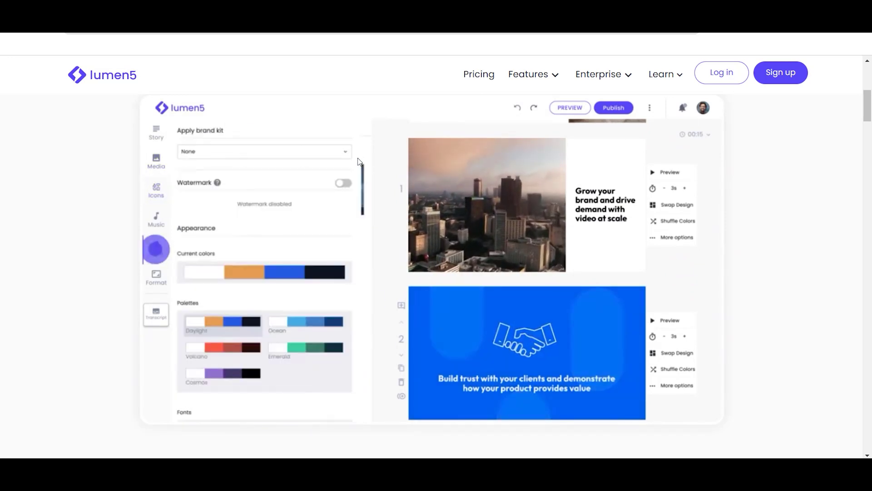
pyautogui.scroll(-10, 413, 237)
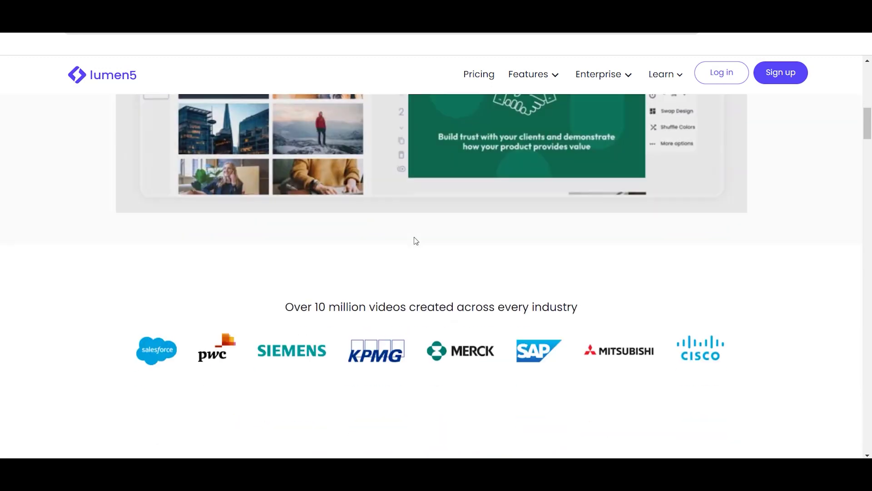
pyautogui.scroll(-1, 412, 243)
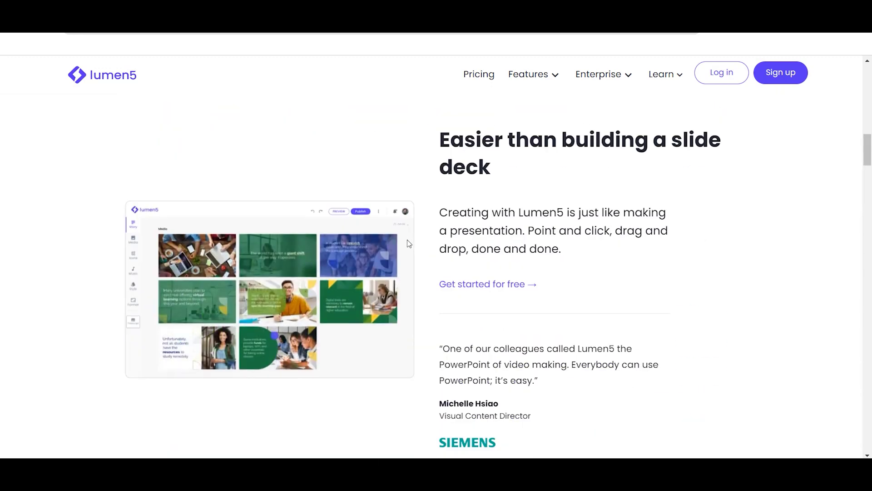
pyautogui.scroll(-1, 409, 244)
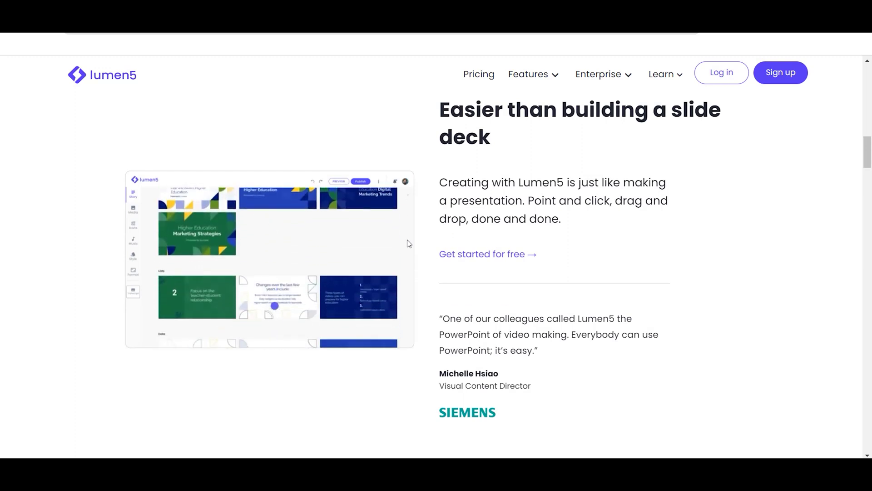
pyautogui.scroll(-20, 409, 244)
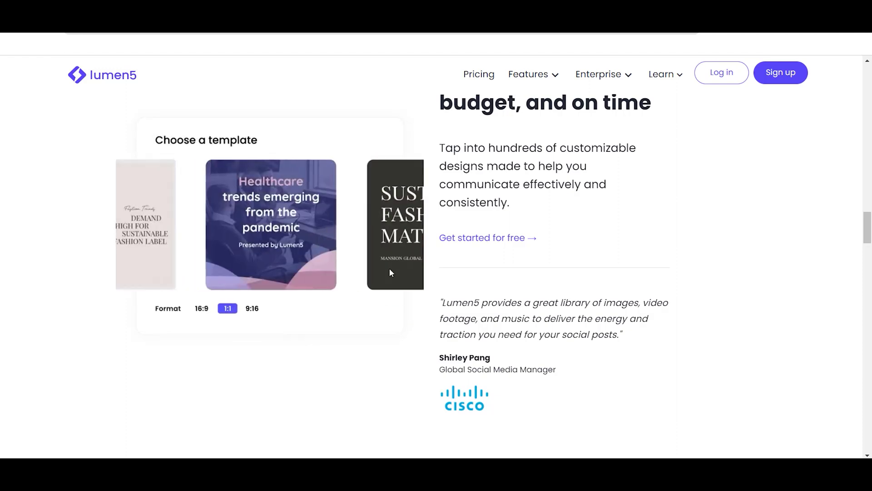
pyautogui.scroll(-5, 389, 275)
pyautogui.scroll(-5, 388, 281)
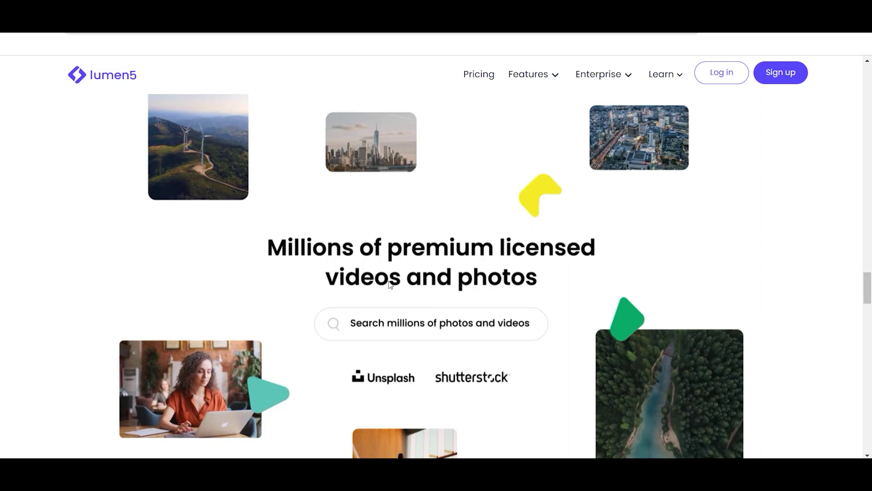
pyautogui.scroll(-8, 389, 283)
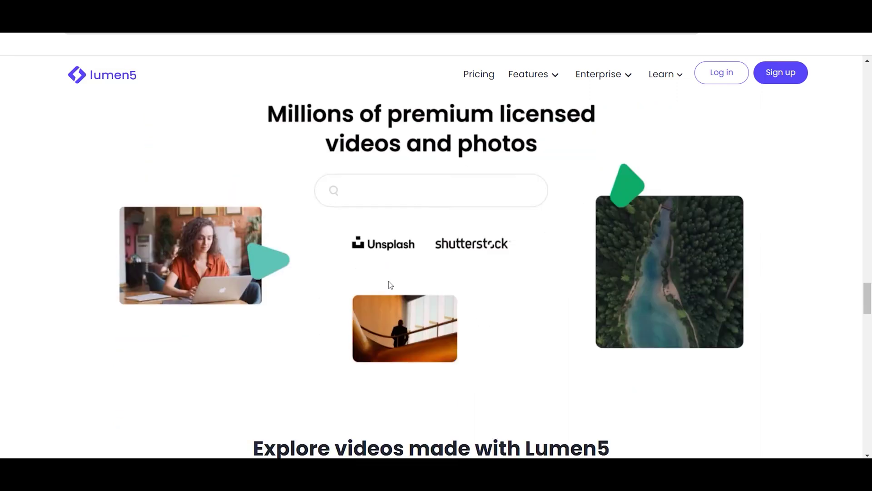
pyautogui.scroll(-10, 389, 282)
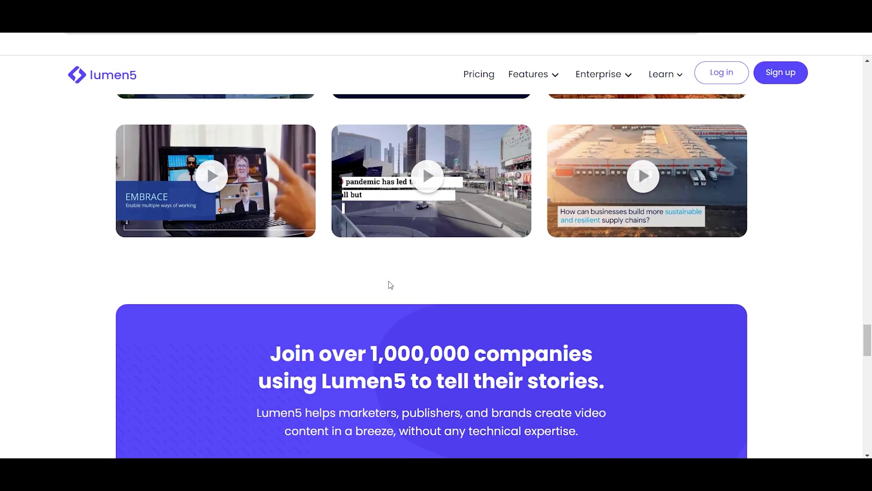
pyautogui.scroll(-8, 388, 285)
# Step the testimonial carousel forward past NC State to the Mondadori story.
pyautogui.scroll(3, 673, 128)
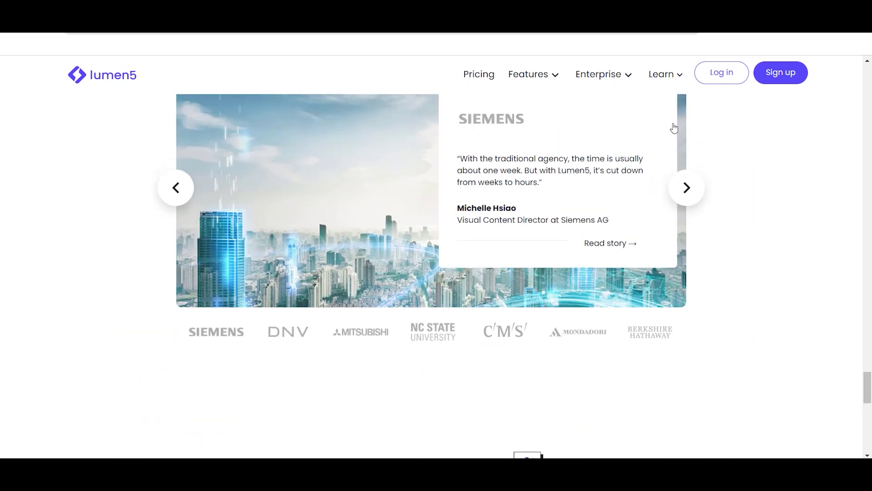
pyautogui.click(698, 200)
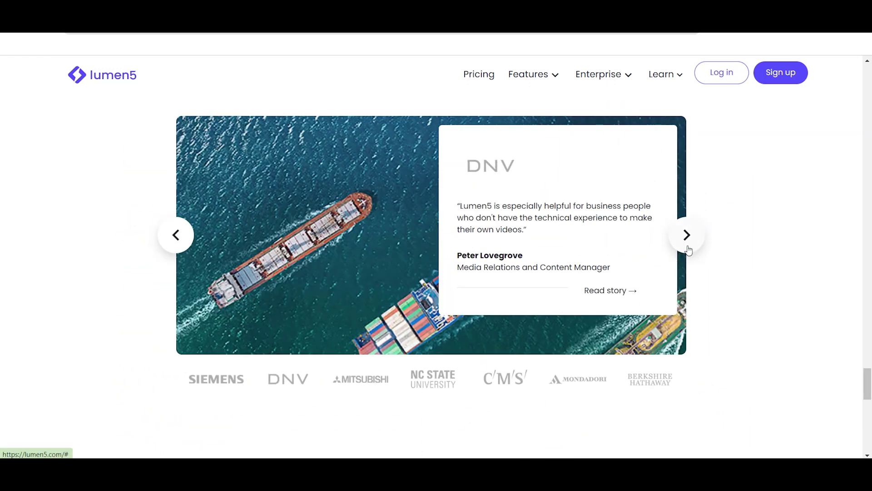
pyautogui.click(688, 248)
pyautogui.click(689, 249)
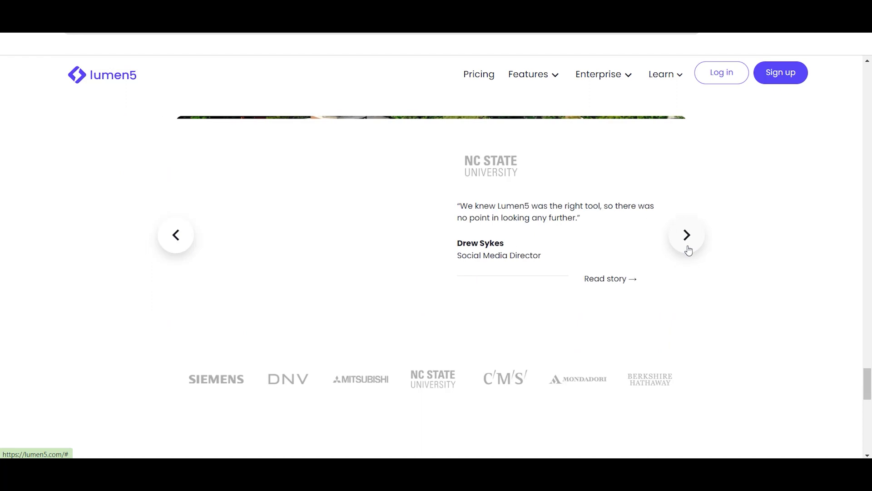
pyautogui.click(687, 251)
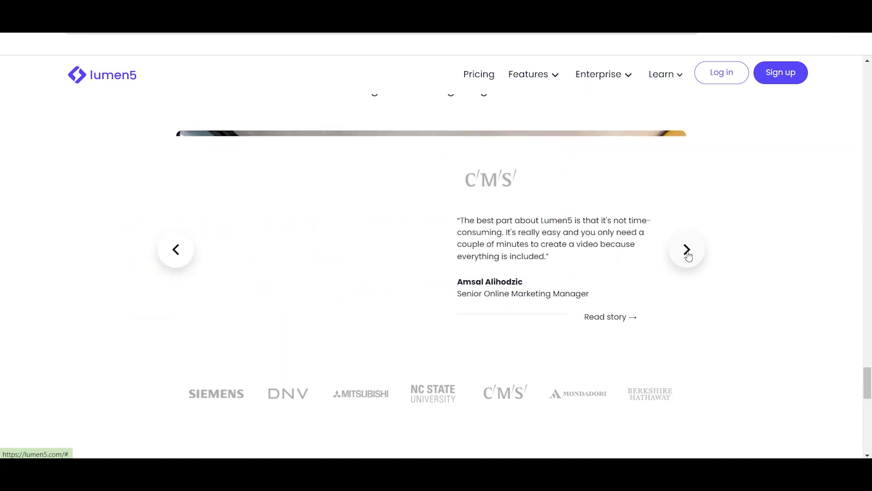
pyautogui.click(688, 251)
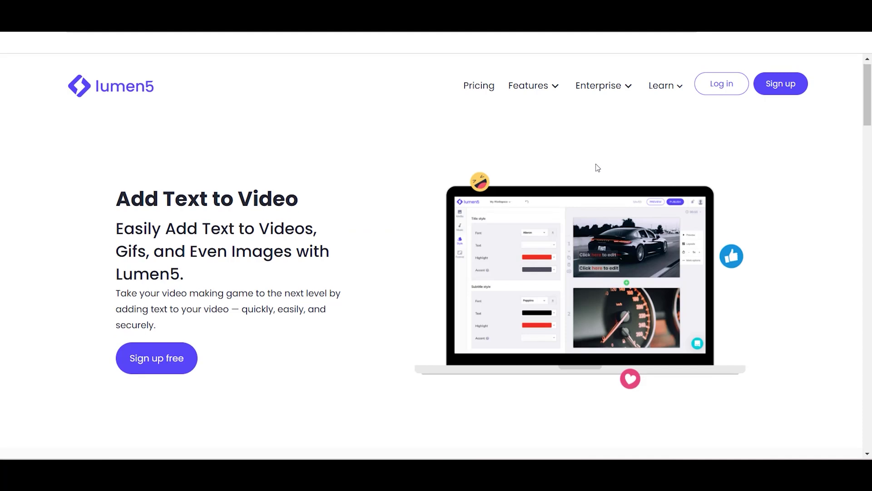
# Scroll down to the Communications grid of example customer videos.
pyautogui.scroll(-5, 347, 222)
pyautogui.scroll(-12, 347, 221)
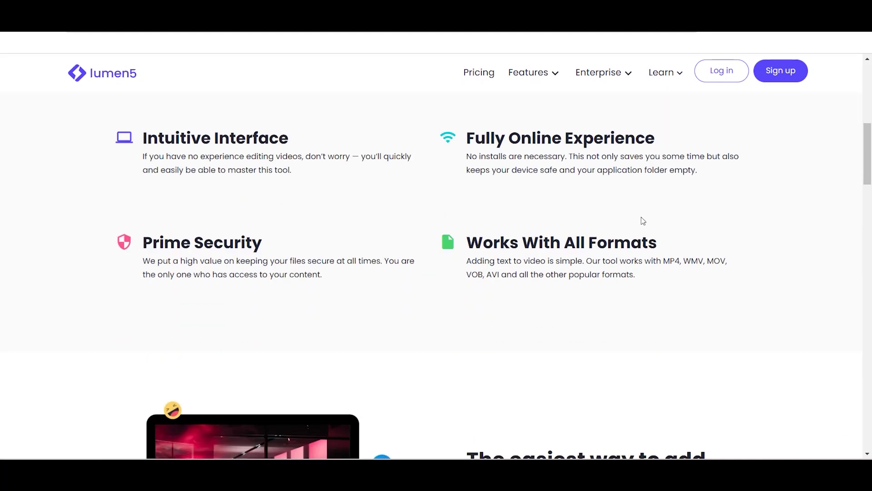
pyautogui.scroll(-4, 422, 229)
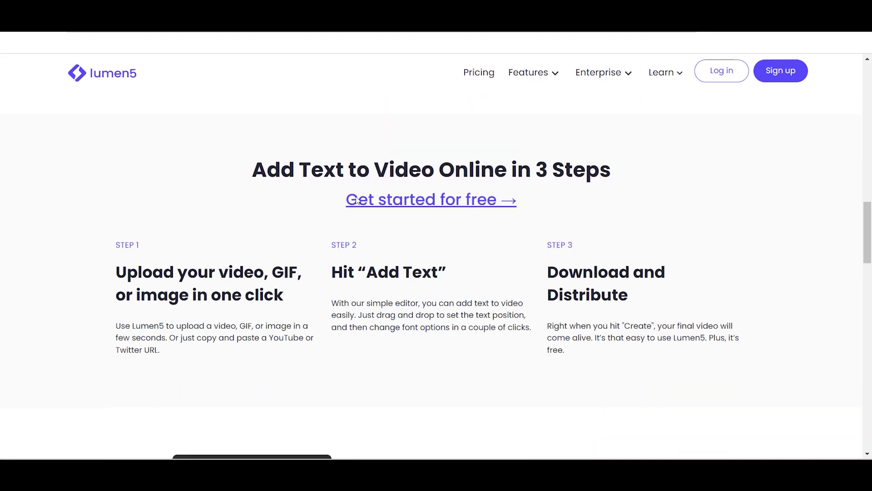
pyautogui.scroll(4, 350, 216)
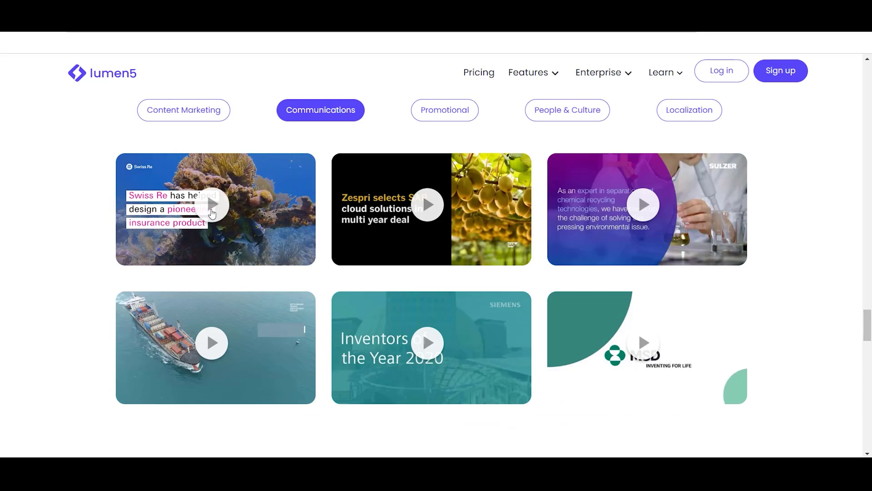
# Play the Swiss Re example video from the Lumen5 Communications gallery in the pop-up player.
pyautogui.click(213, 213)
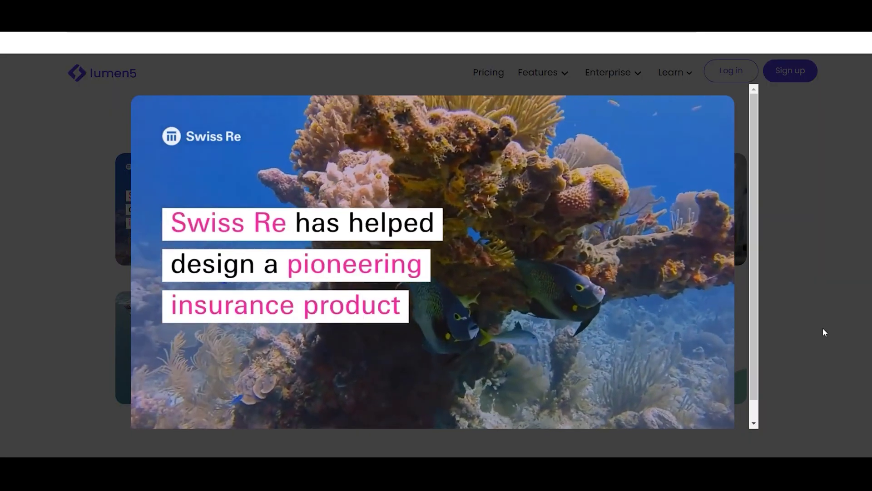
pyautogui.scroll(-1, 762, 340)
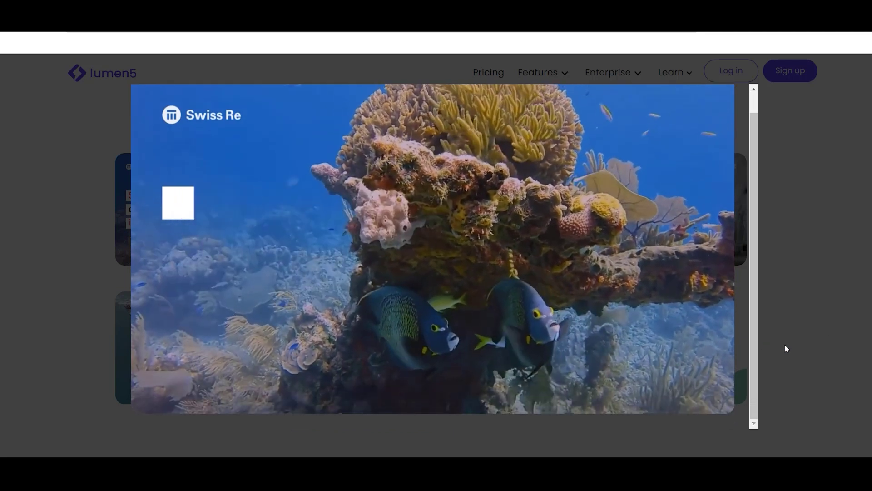